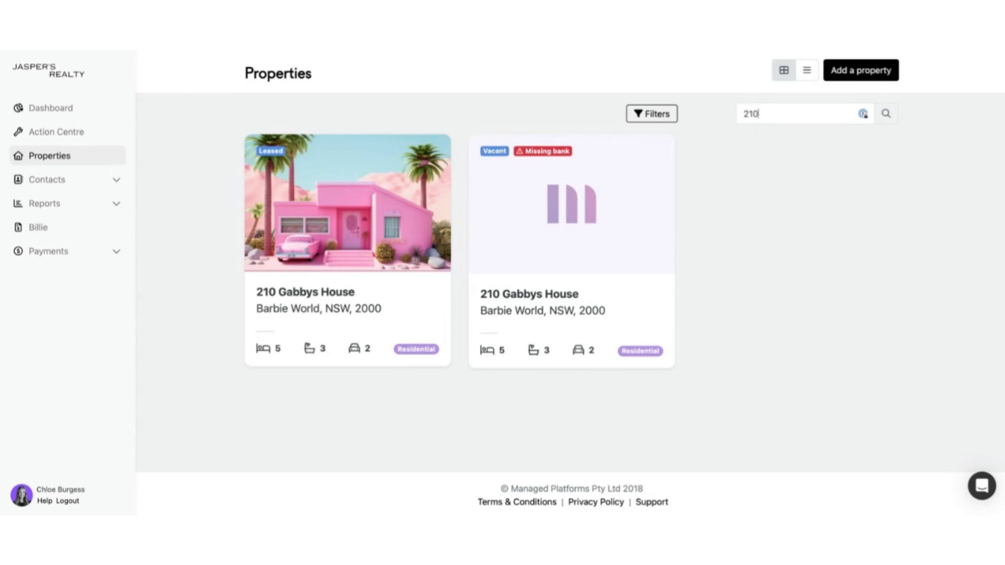
Open the leased 210 Gabbys House property's lease and enter 20-05-2024 as its termination date
left_click(371, 208)
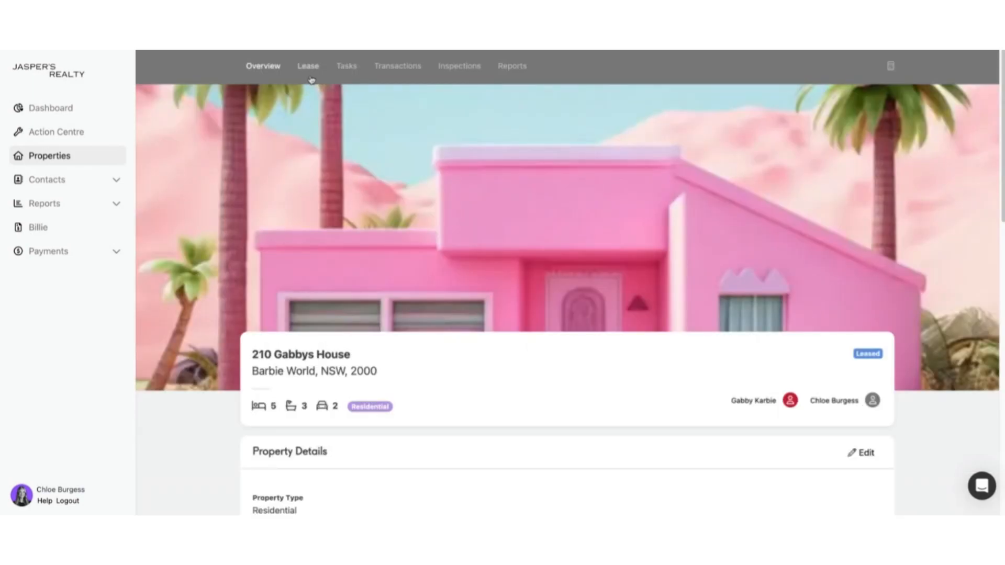
left_click(309, 66)
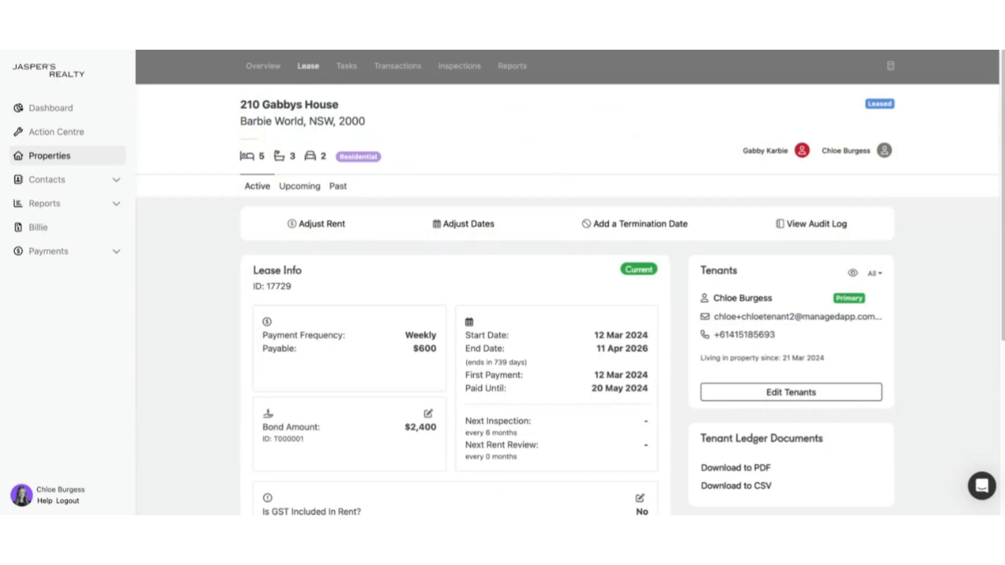
left_click(635, 224)
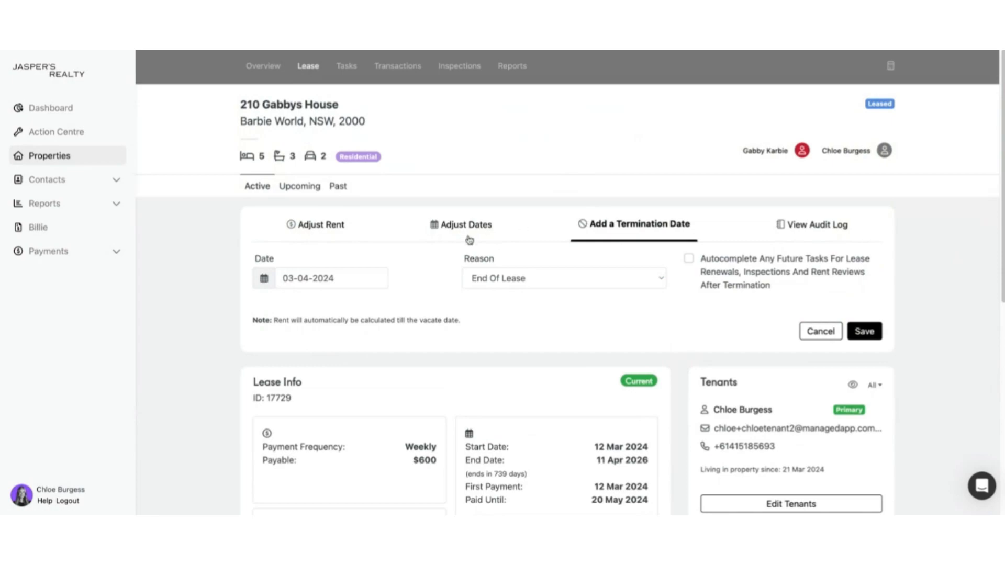
left_click(343, 276)
left_click(406, 308)
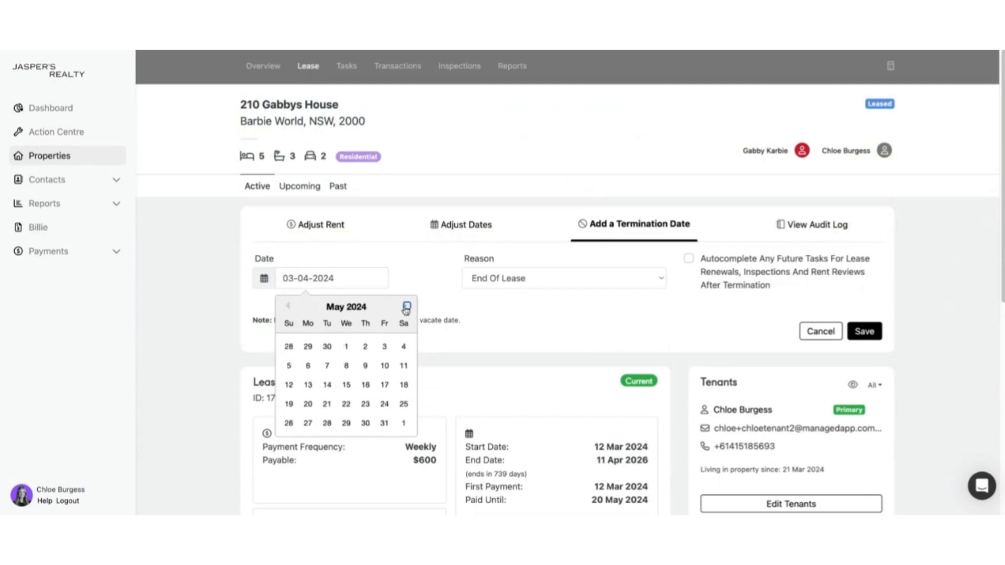
left_click(310, 406)
Set the termination reason to Sale Of Property - Tenant Is Staying and save the lease termination
left_click(521, 278)
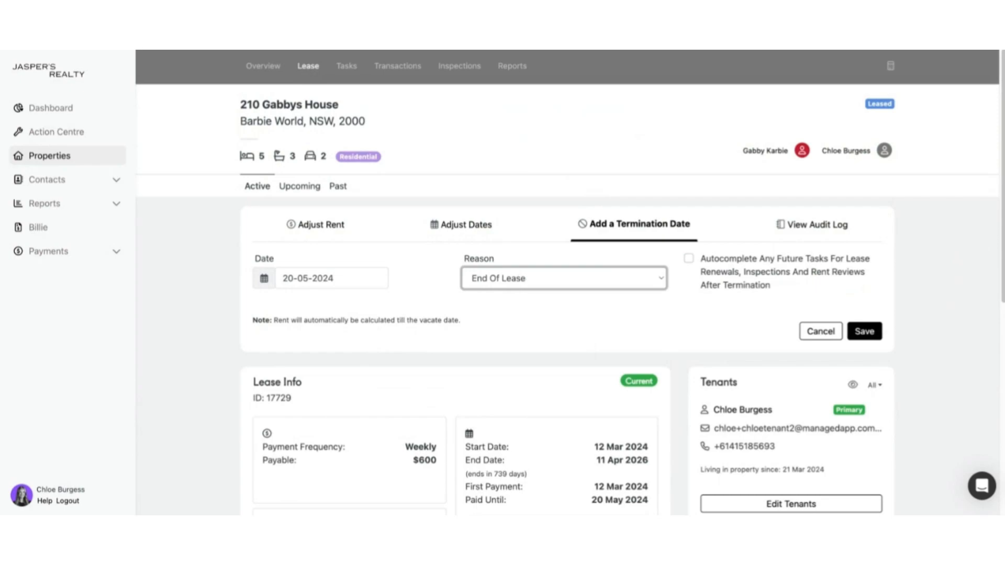
key("Down")
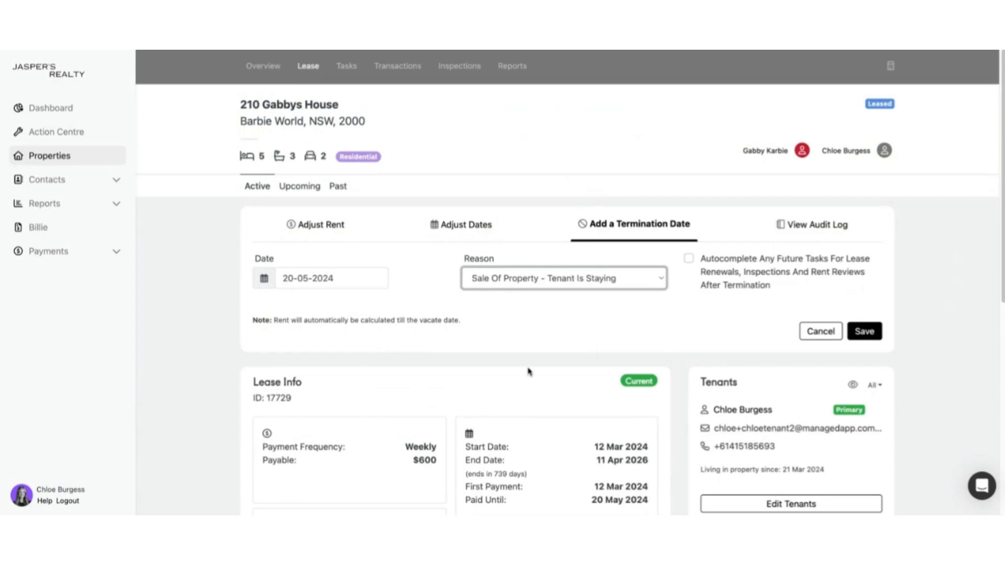
left_click(860, 334)
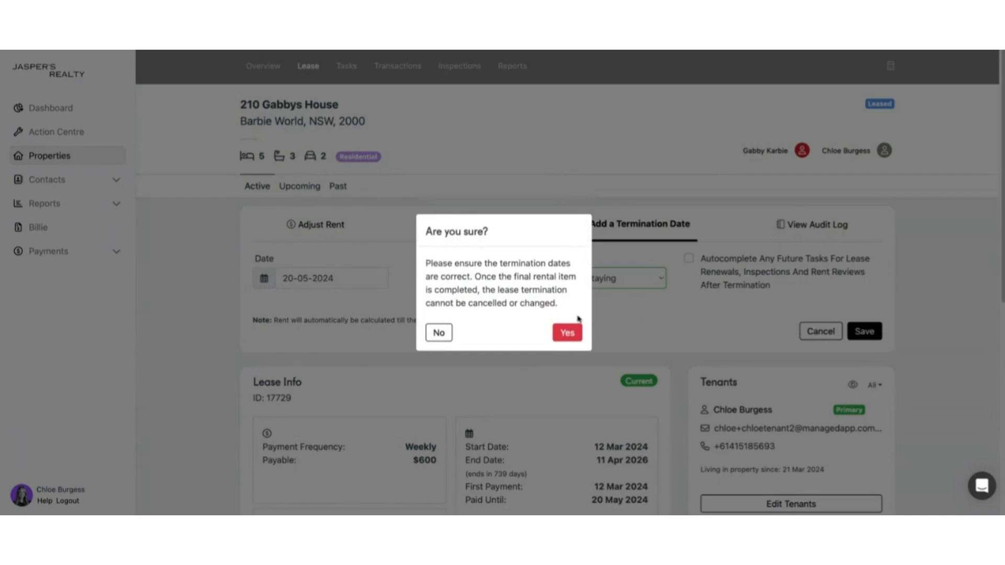
left_click(571, 328)
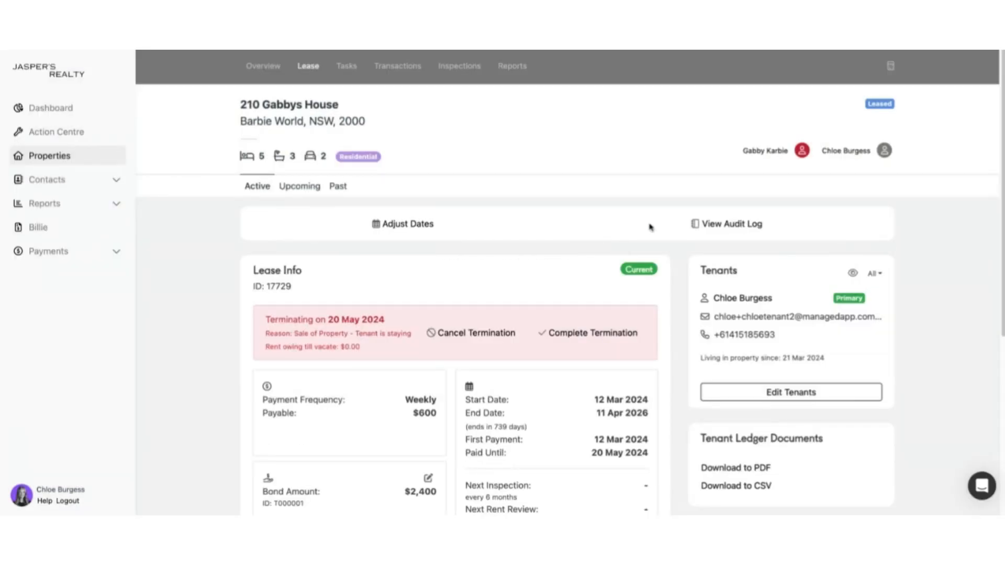
scroll(650, 225, "down", 1)
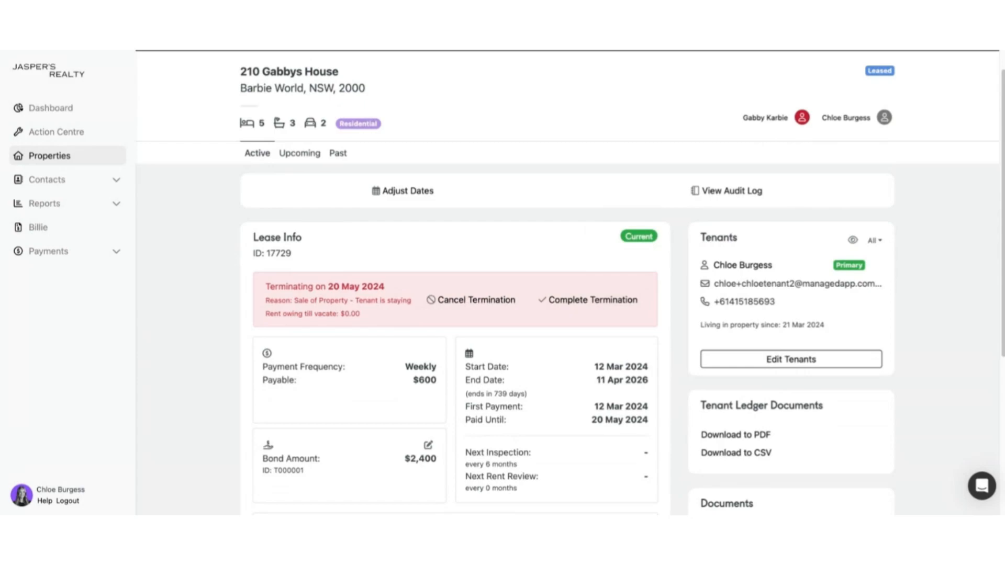
scroll(426, 150, "up", 1)
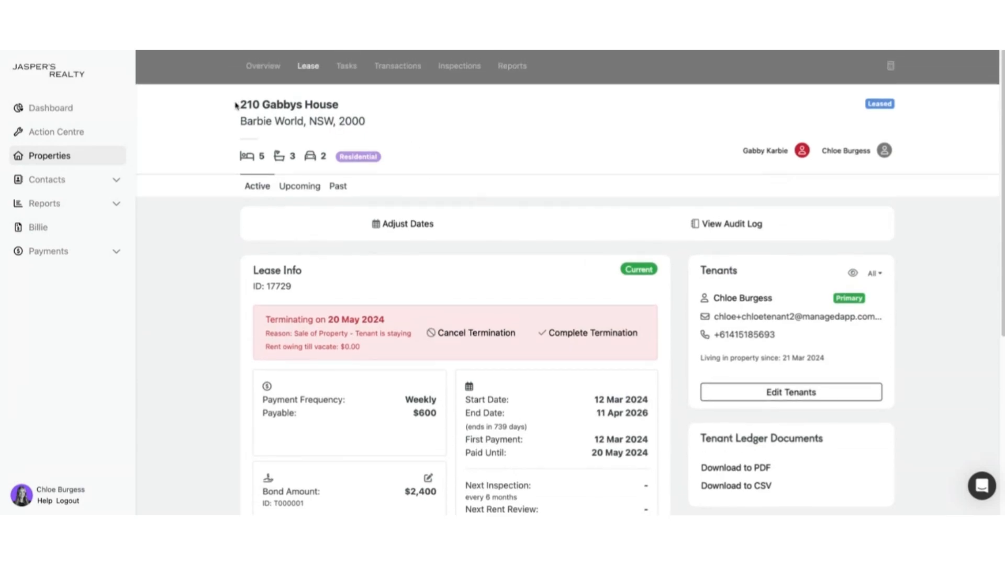
left_click_drag(235, 106, 474, 145)
left_click(474, 145)
Return to the property list, open the vacant 210 Gabbys House and examine its property, ownership and fee details
key("alt+Left")
key("alt+Left")
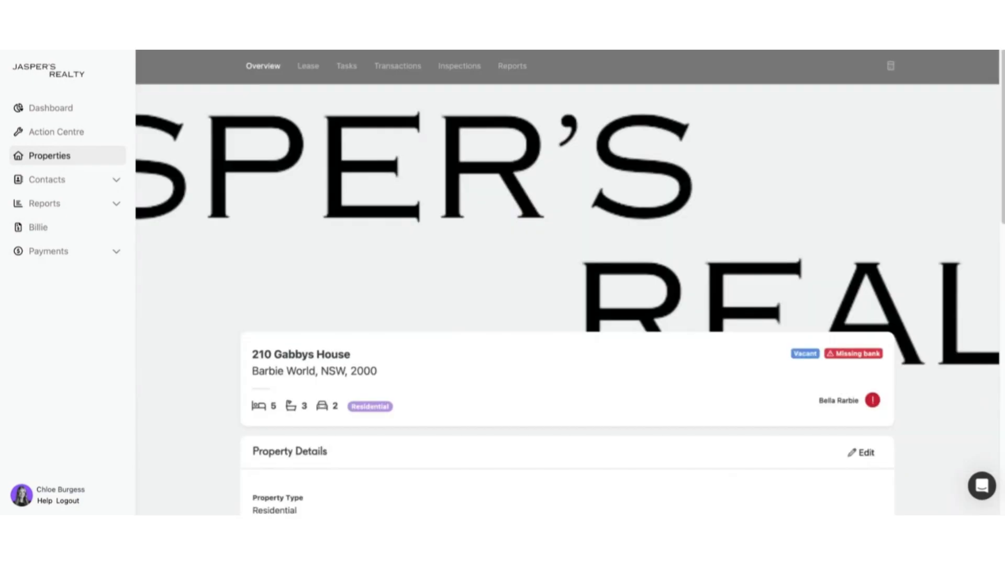
scroll(568, 283, "down", 3)
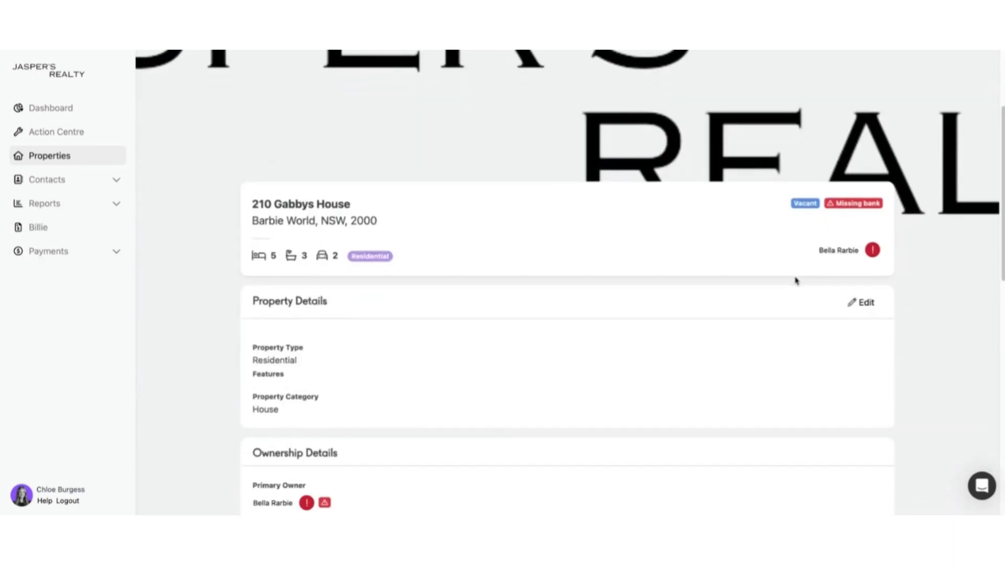
scroll(743, 341, "down", 3)
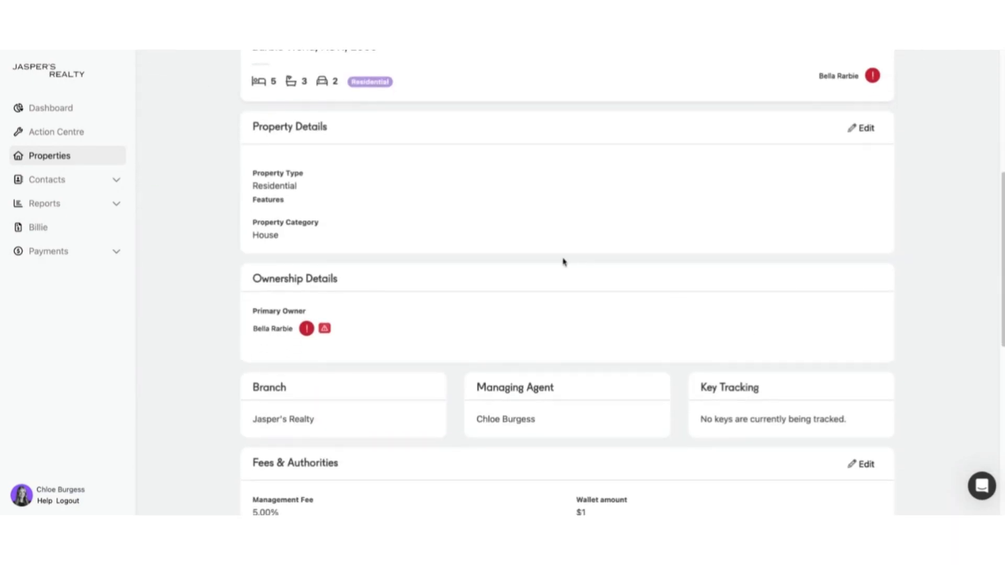
scroll(501, 243, "up", 1)
scroll(320, 189, "down", 1)
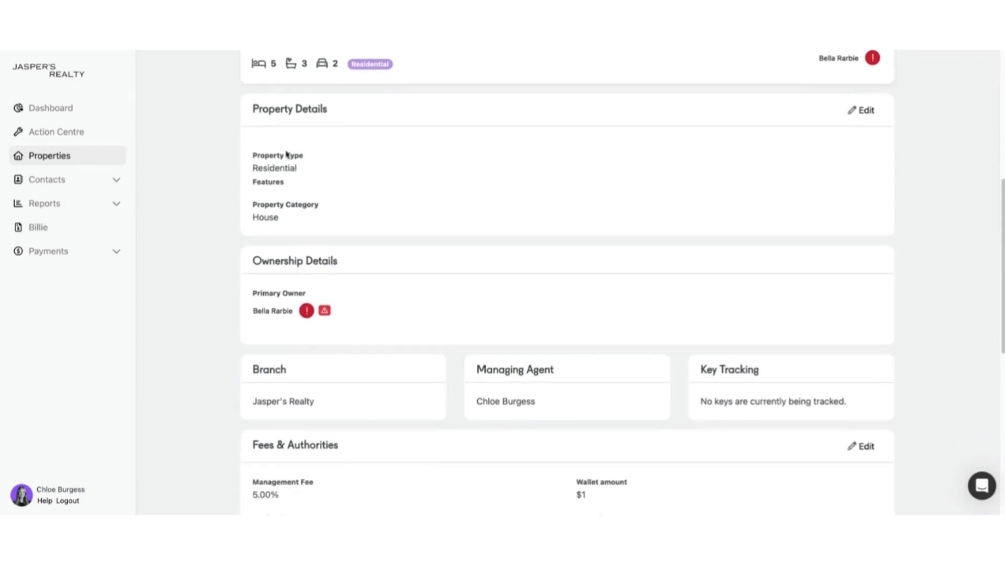
scroll(323, 171, "down", 3)
scroll(344, 269, "up", 9)
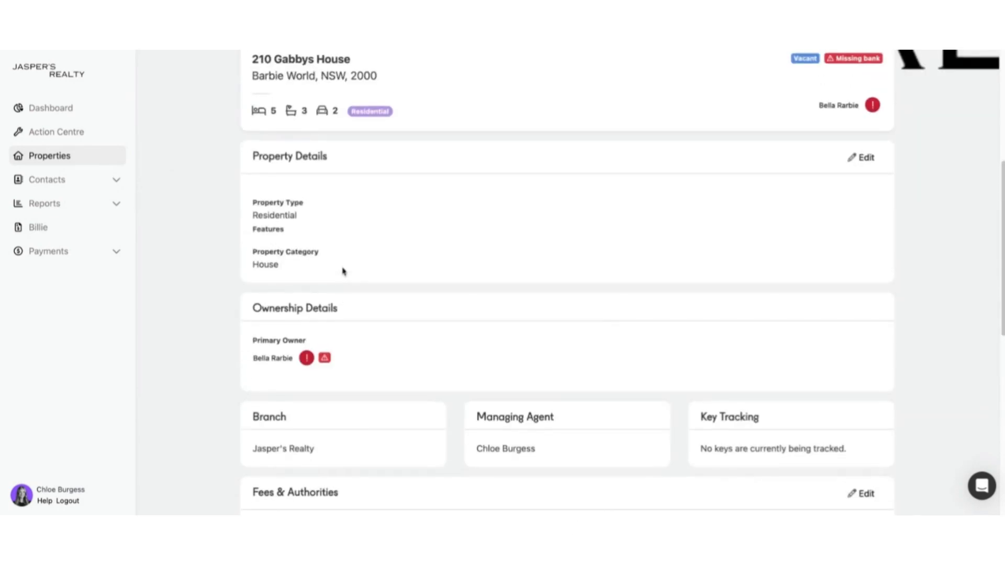
Open the vacant 210 Gabbys House's draft lease for editing at the lease dates
left_click(308, 66)
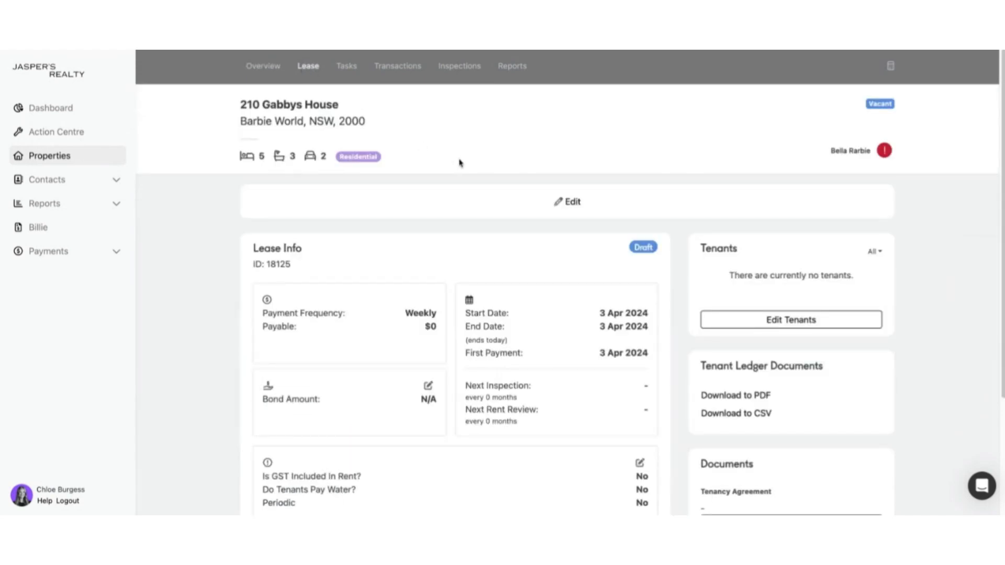
scroll(518, 197, "down", 1)
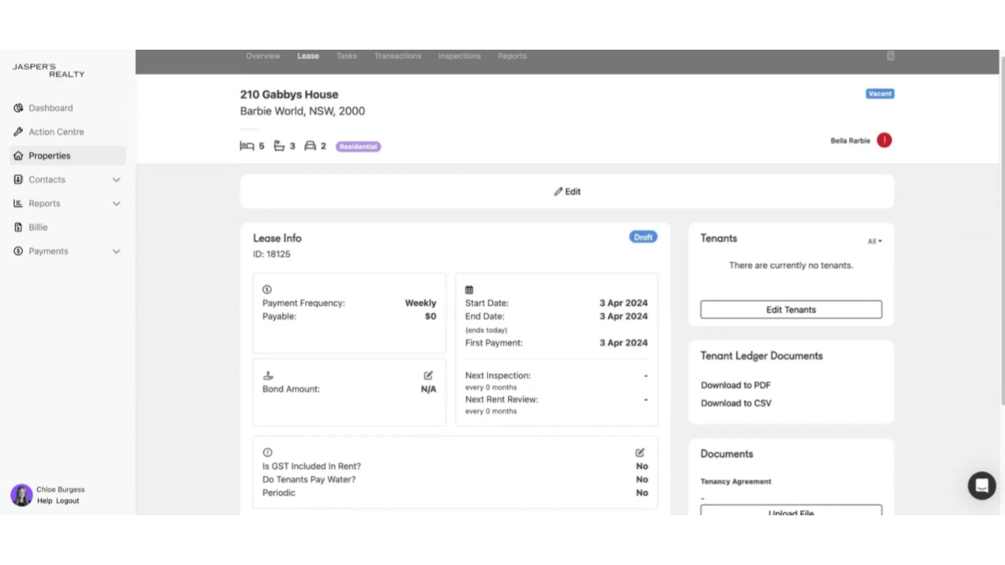
left_click(567, 192)
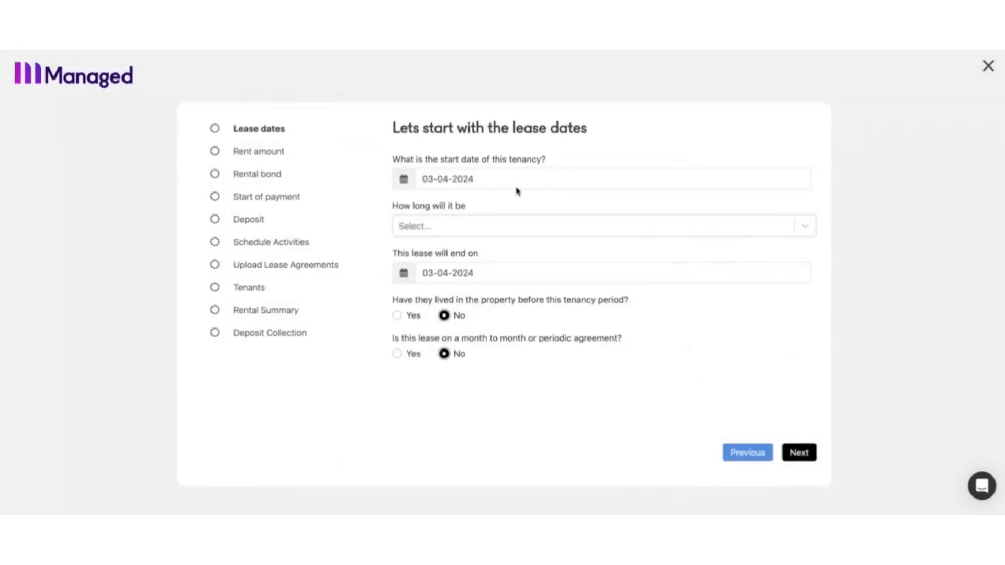
left_click(482, 183)
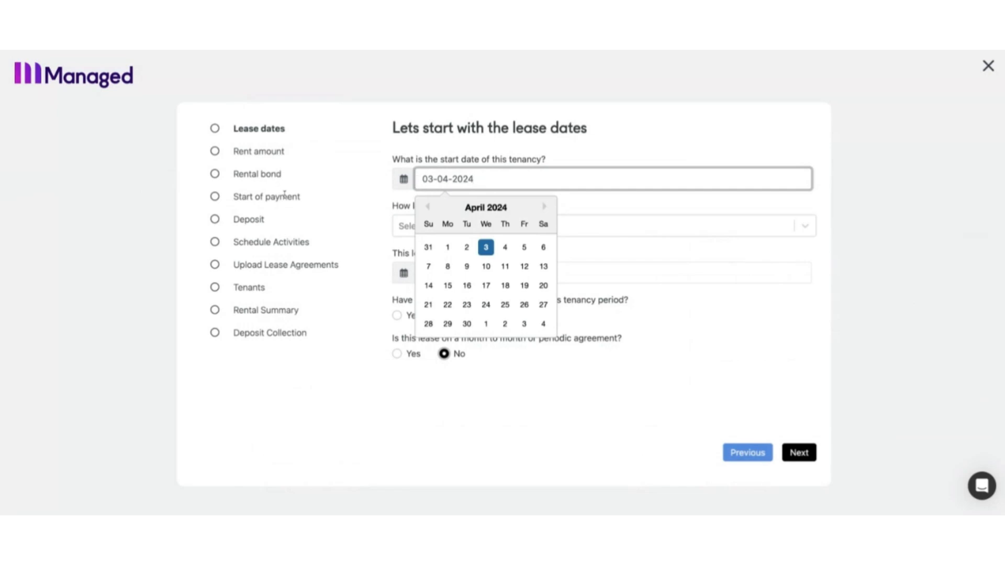
left_click(307, 212)
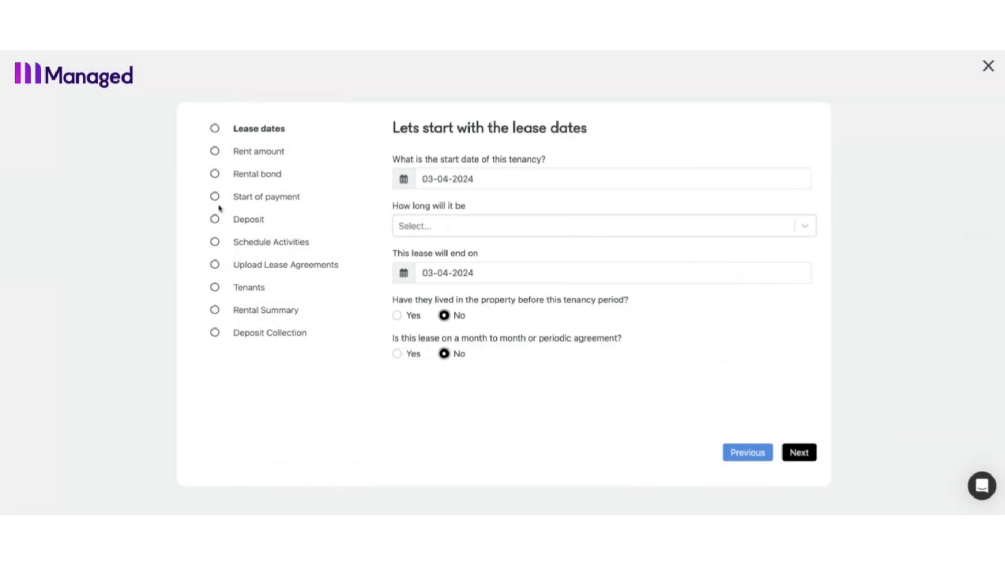
left_click_drag(233, 197, 353, 199)
left_click(353, 200)
left_click_drag(229, 203, 301, 199)
left_click(312, 203)
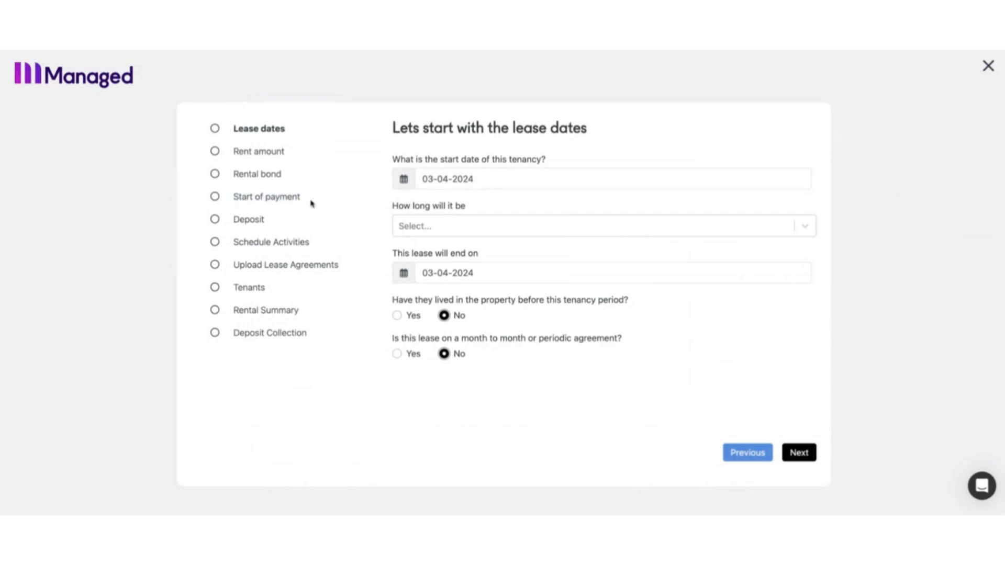